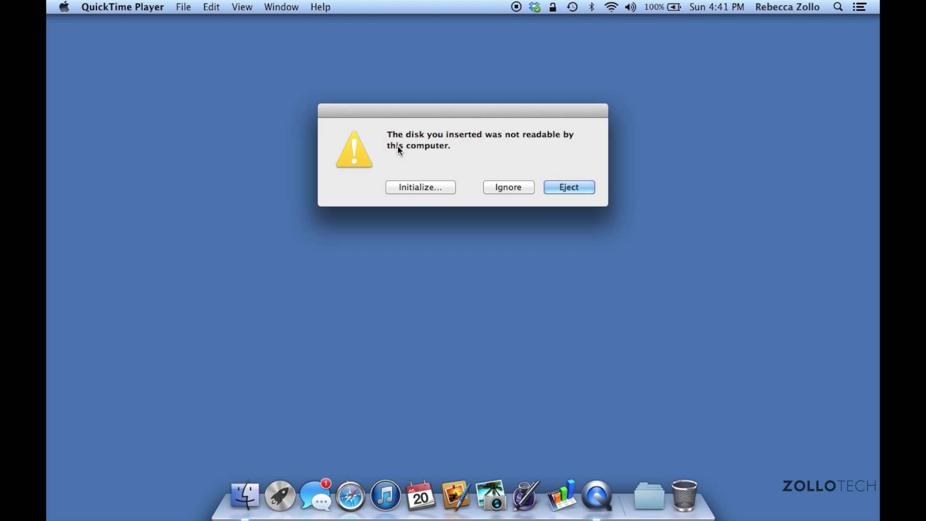
# Initialize the unreadable 256.06 GB IT-CEO disk and erase it as Mac OS Extended (Journaled).
pyautogui.click(433, 189)
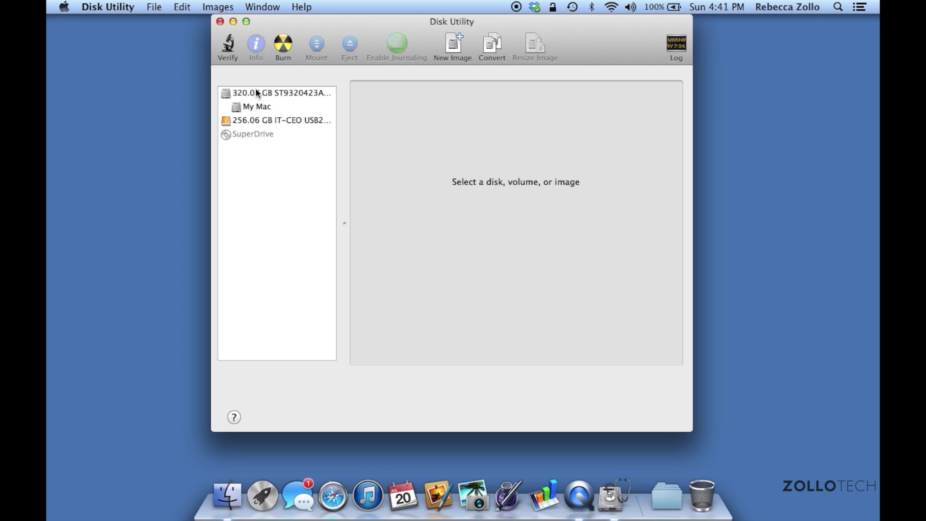
pyautogui.click(257, 123)
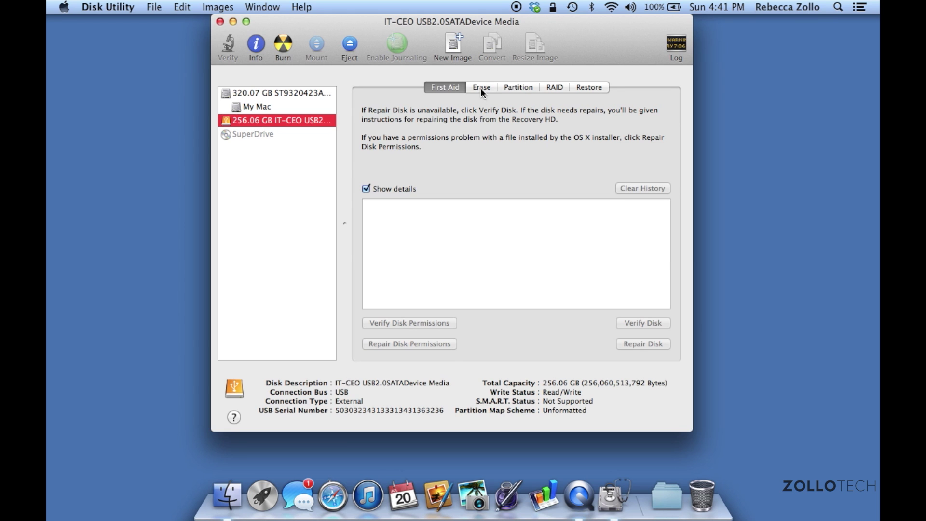
pyautogui.click(519, 88)
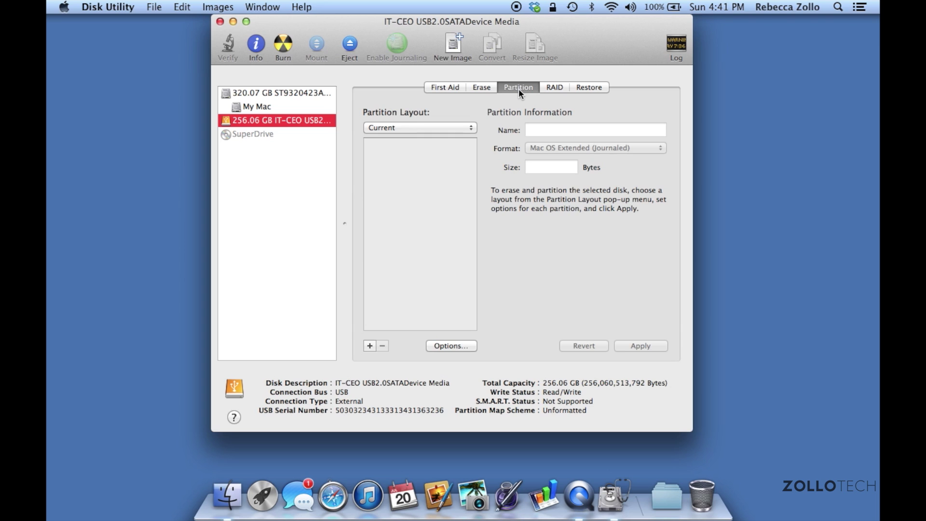
pyautogui.click(481, 89)
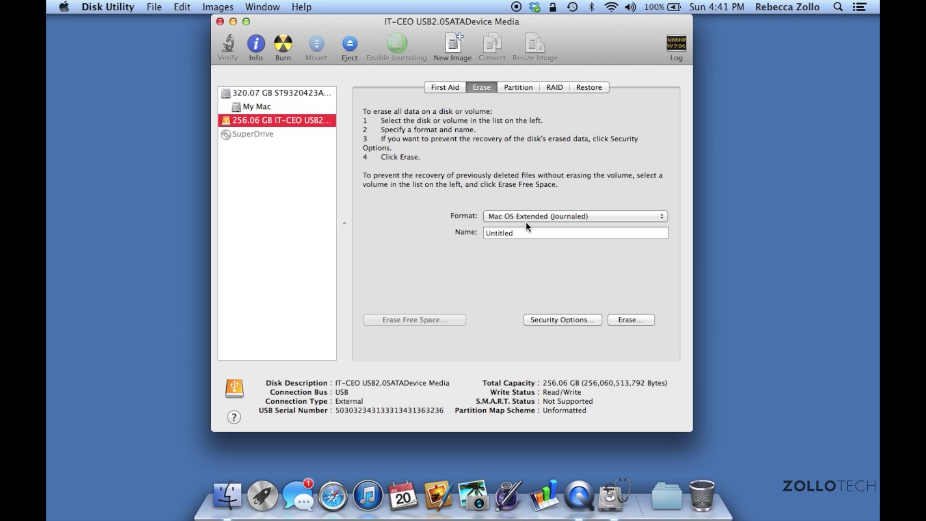
pyautogui.click(551, 219)
pyautogui.click(551, 219)
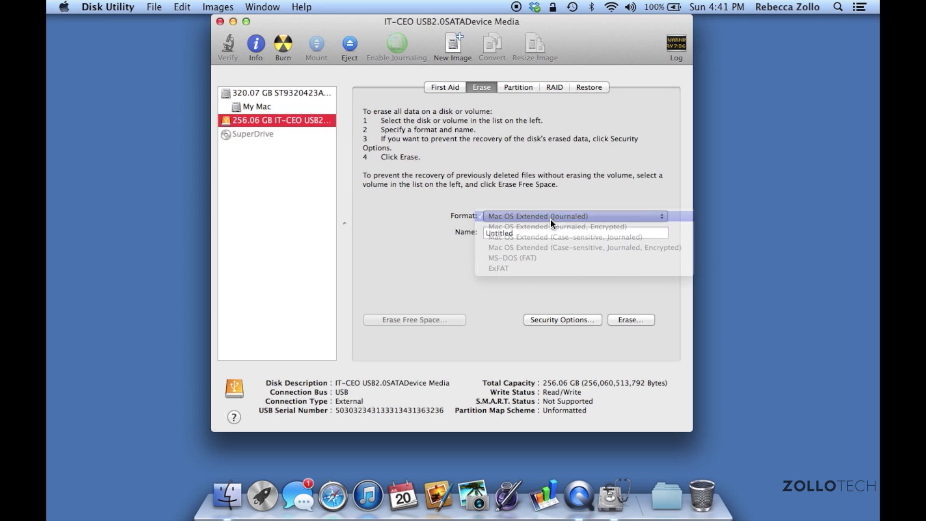
pyautogui.click(634, 320)
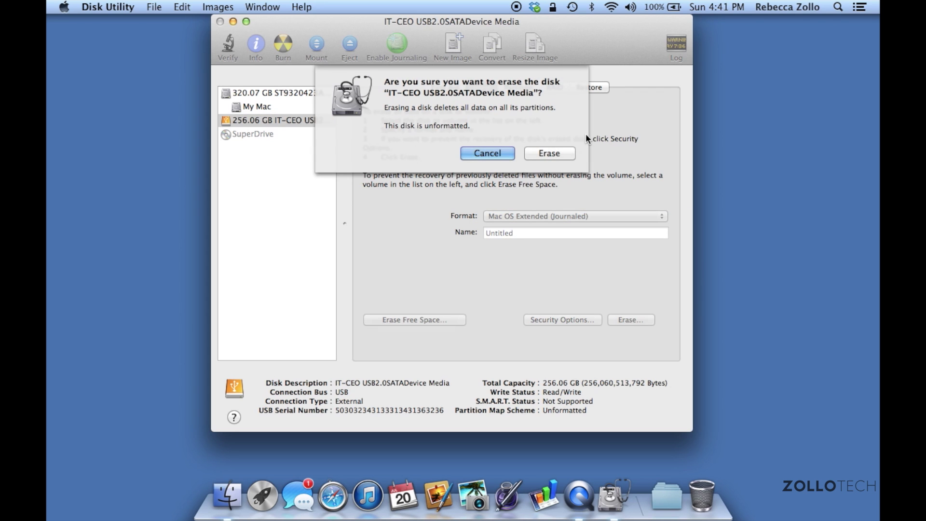
pyautogui.click(552, 153)
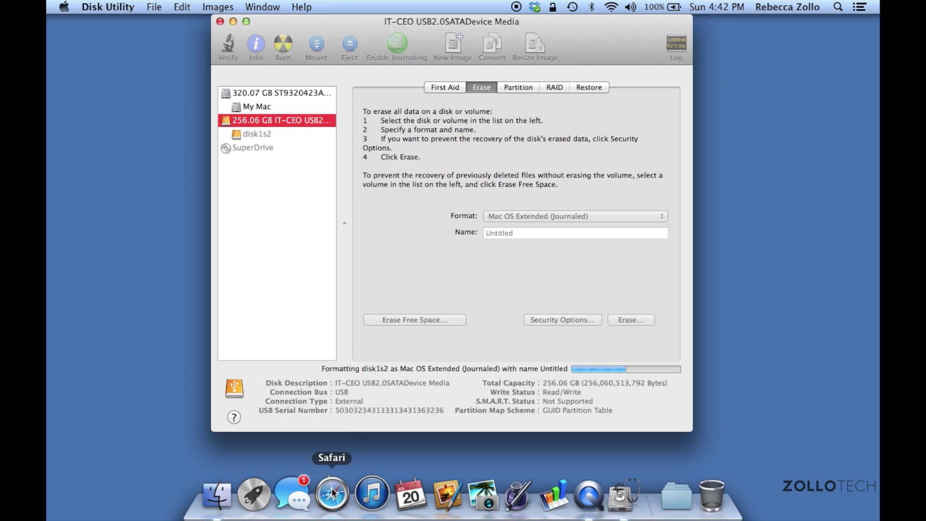
# Search Safari for 'super duper' and open the Shirt Pocket SuperDuper! page.
pyautogui.click(328, 505)
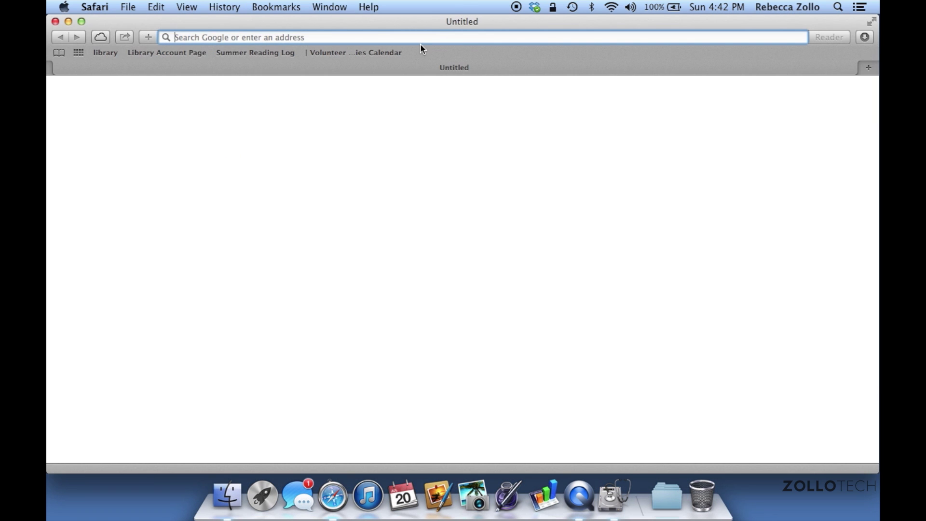
pyautogui.write('super duper')
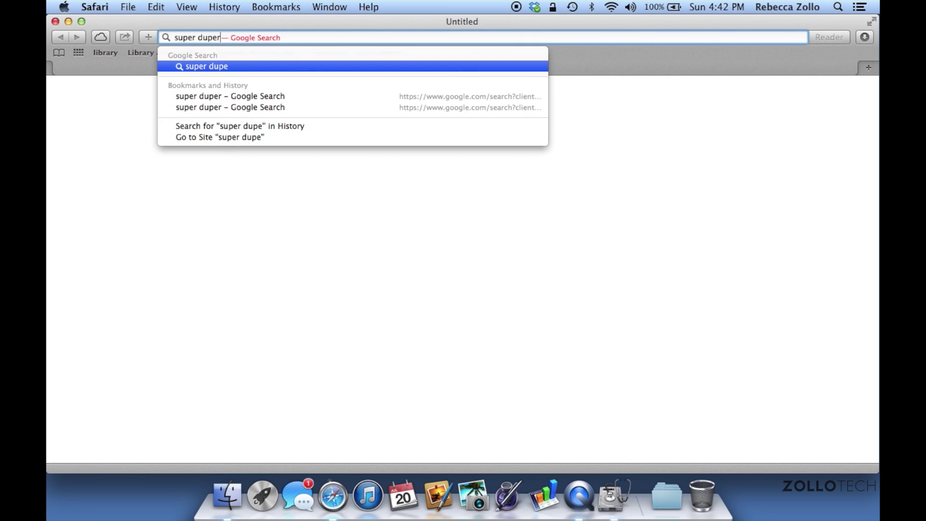
pyautogui.press('Return')
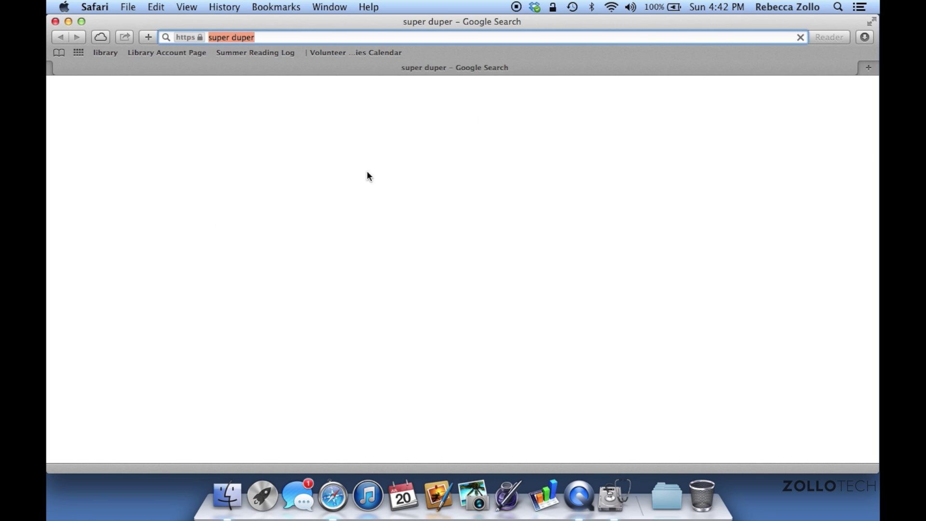
pyautogui.click(207, 195)
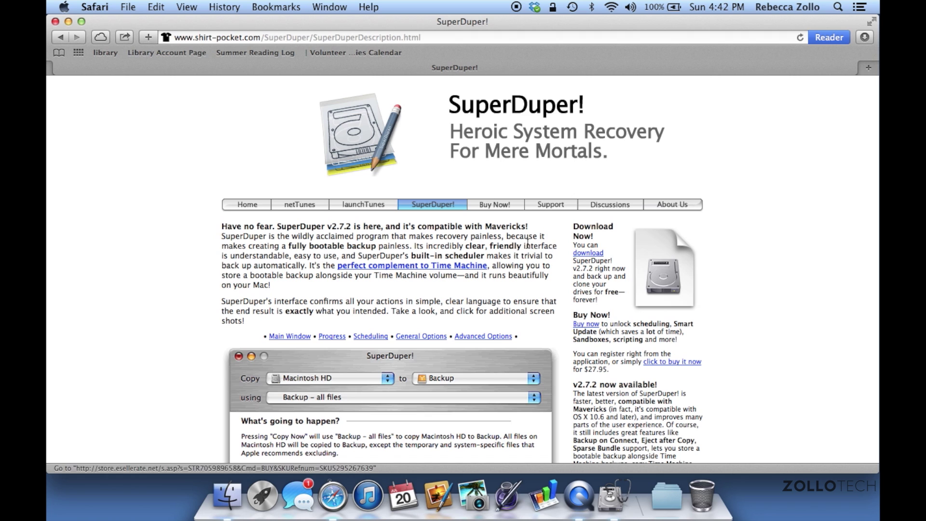
# Download SuperDuper!.dmg and reveal the downloaded file in Finder.
pyautogui.click(597, 255)
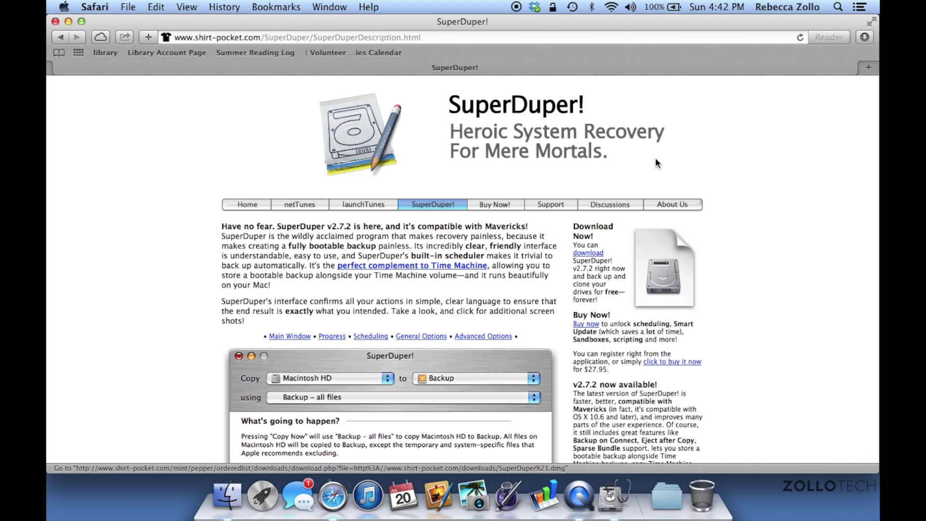
pyautogui.click(864, 38)
pyautogui.click(755, 95)
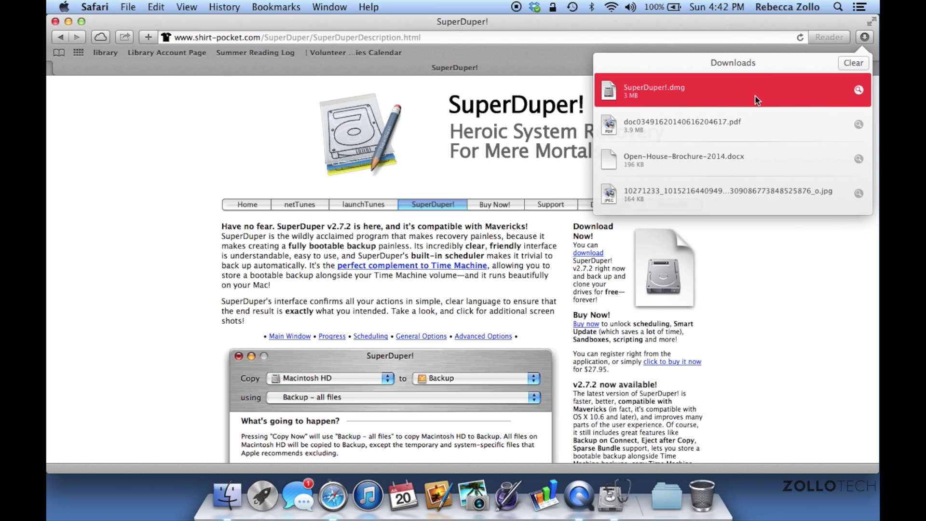
pyautogui.click(860, 90)
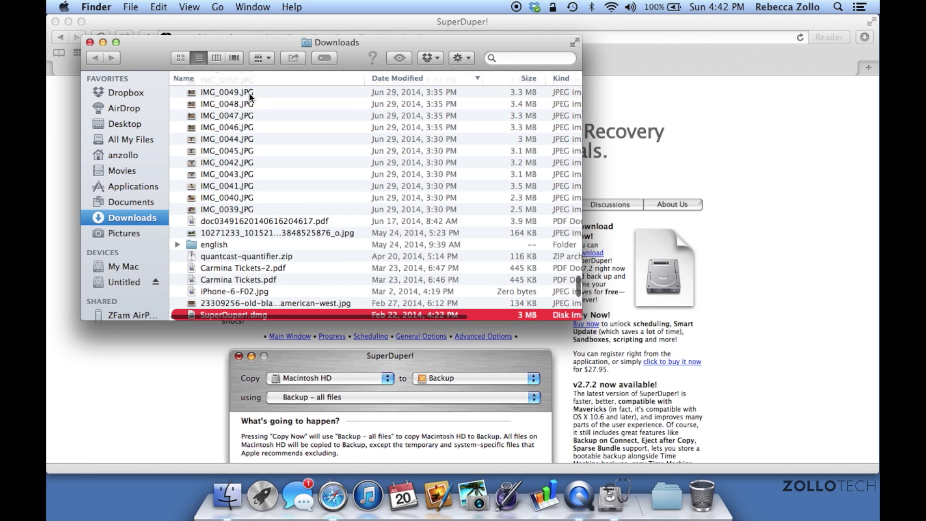
# Accept the SuperDuper! licence agreement, close the Downloads window and quit Safari.
pyautogui.click(91, 42)
pyautogui.click(609, 334)
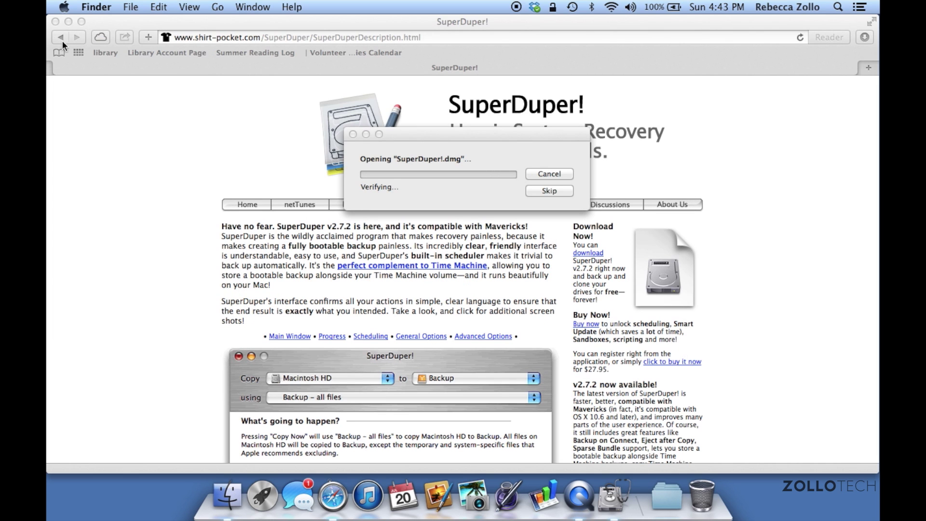
pyautogui.click(126, 21)
pyautogui.press('super+q')
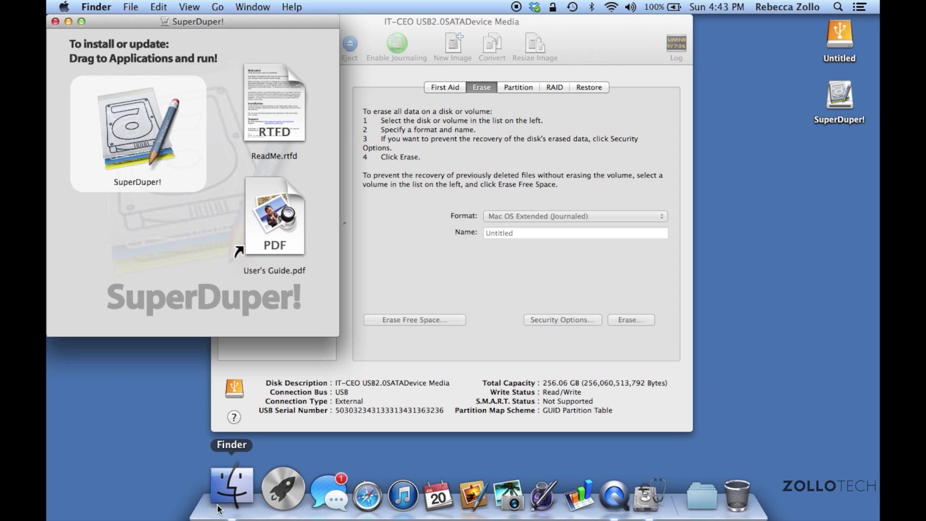
# Copy SuperDuper! from the disk image into the Applications folder.
pyautogui.press('super+n')
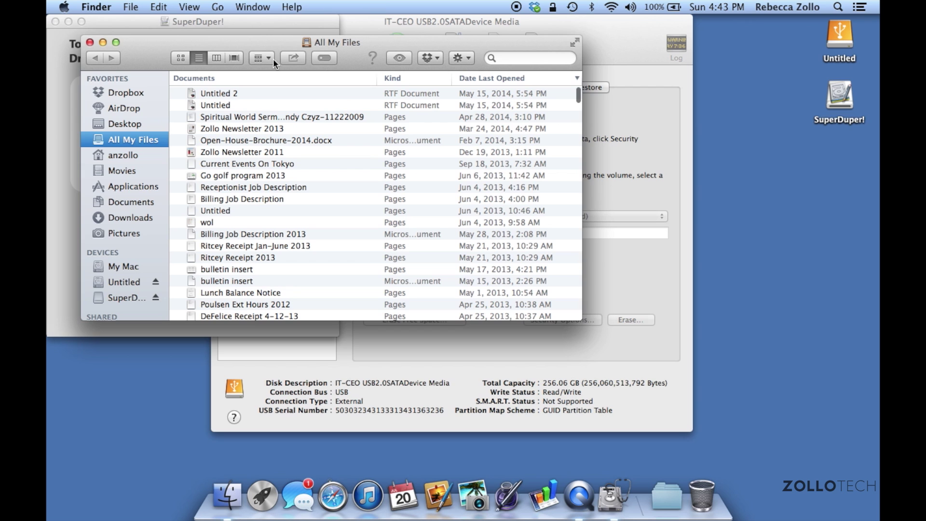
pyautogui.moveTo(154, 49); pyautogui.dragTo(324, 86)
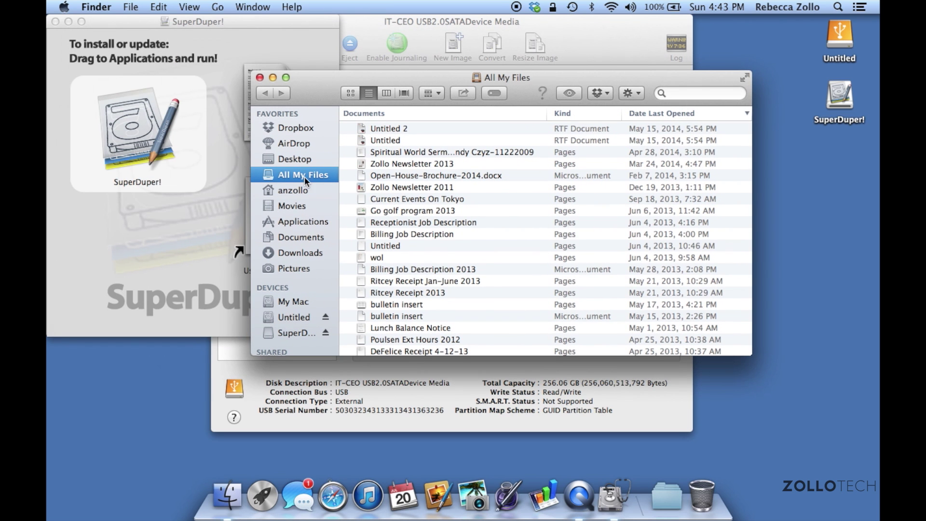
pyautogui.click(290, 221)
pyautogui.moveTo(128, 125); pyautogui.dragTo(425, 176)
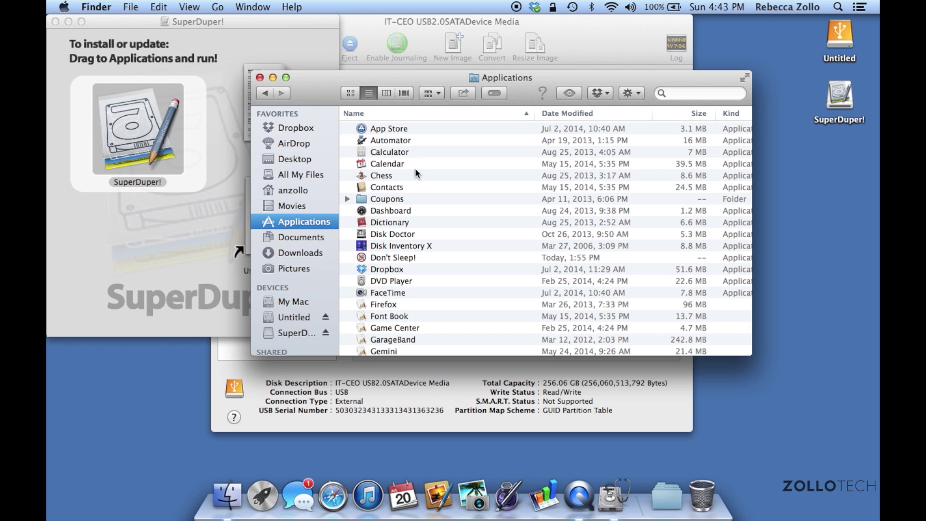
pyautogui.scroll(-10, 401, 262)
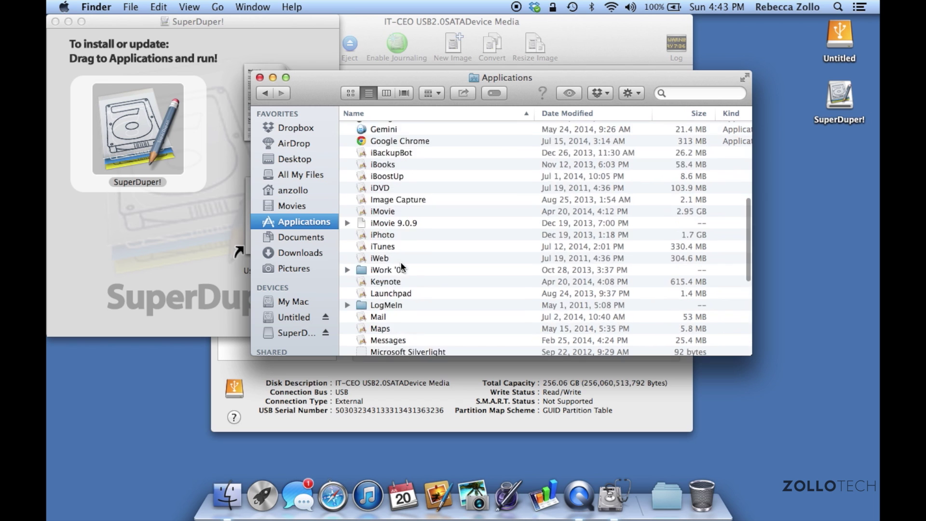
pyautogui.scroll(-5, 401, 261)
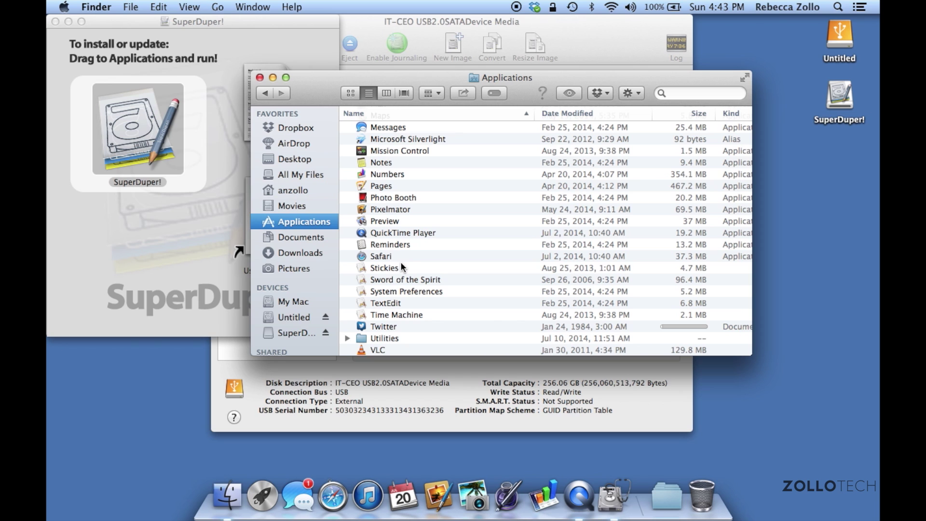
pyautogui.scroll(-2, 408, 315)
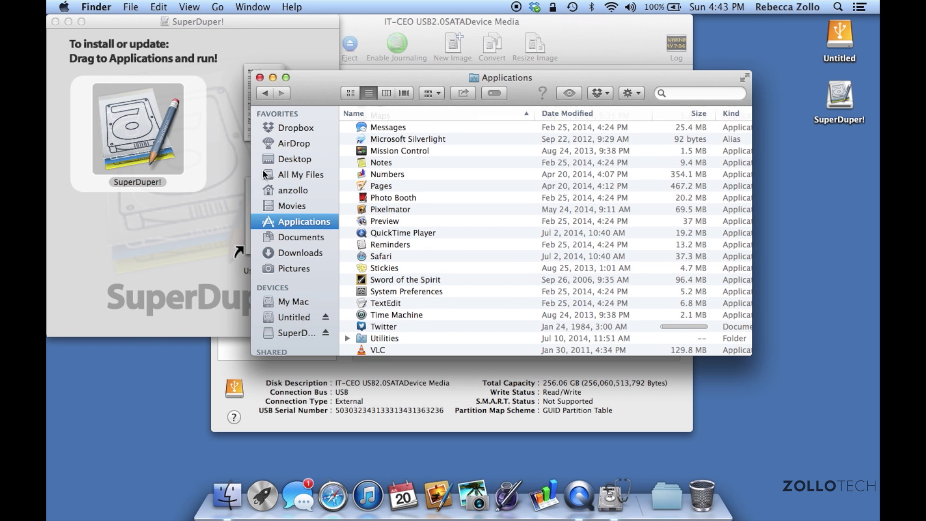
pyautogui.scroll(10, 400, 218)
pyautogui.moveTo(127, 132); pyautogui.dragTo(440, 168)
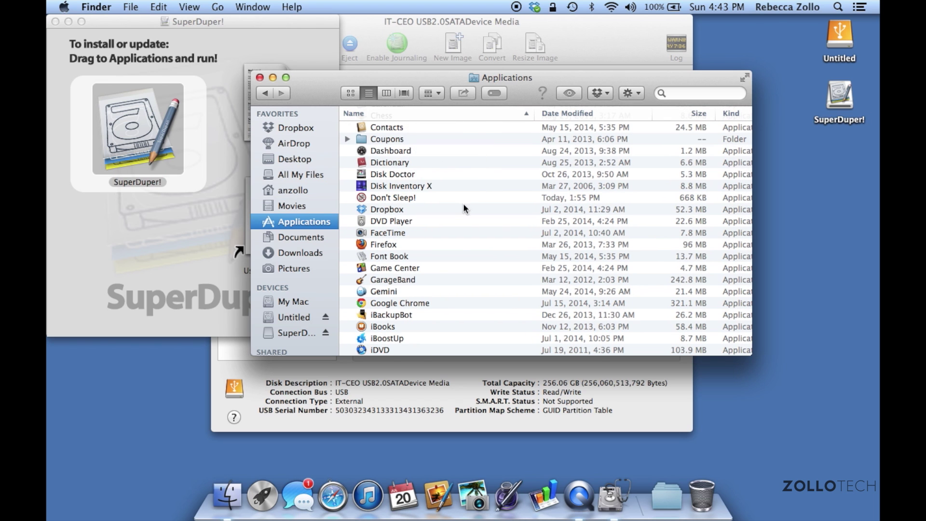
pyautogui.scroll(-10, 461, 217)
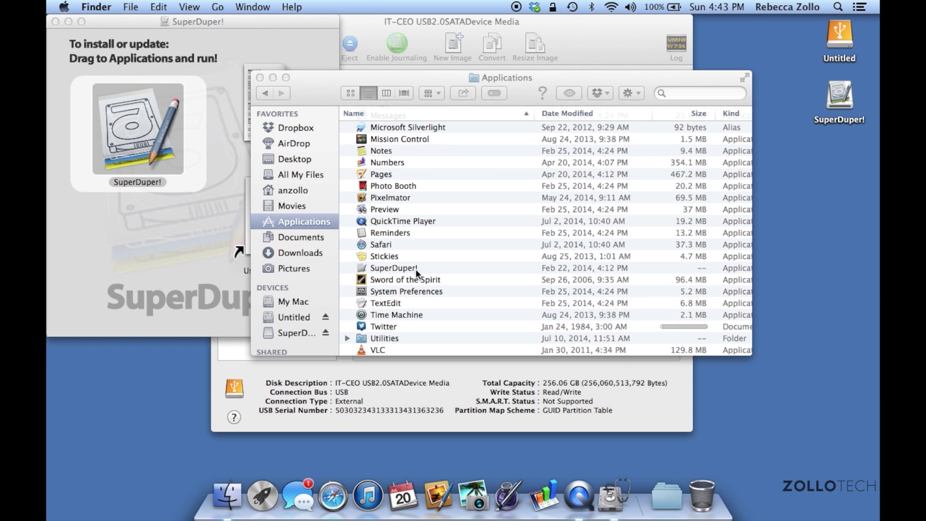
# Eject the SuperDuper! disk image and launch SuperDuper! from Applications.
pyautogui.click(64, 65)
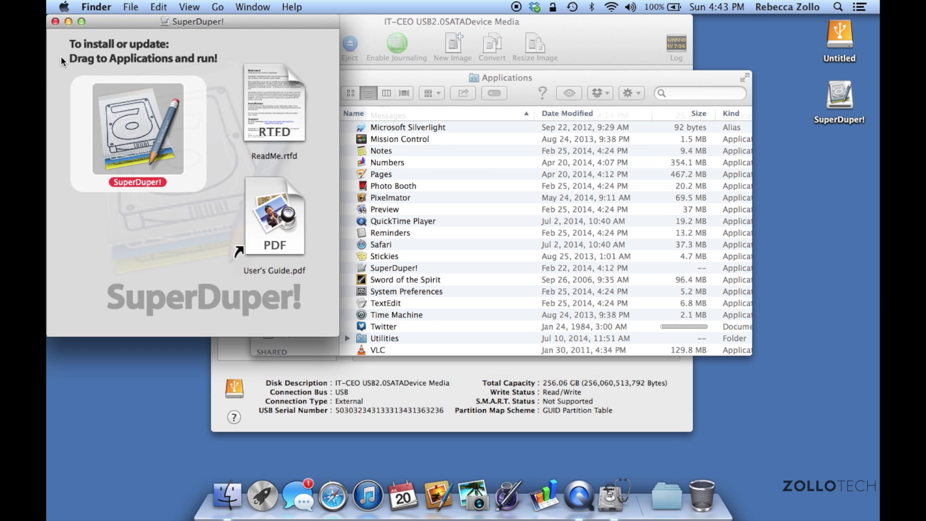
pyautogui.click(55, 21)
pyautogui.moveTo(840, 96); pyautogui.dragTo(694, 499)
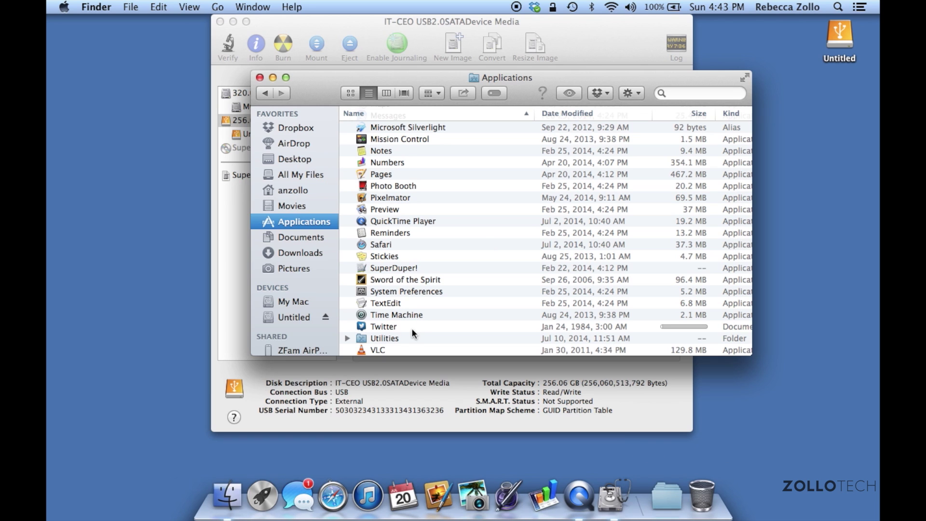
pyautogui.scroll(-1, 413, 305)
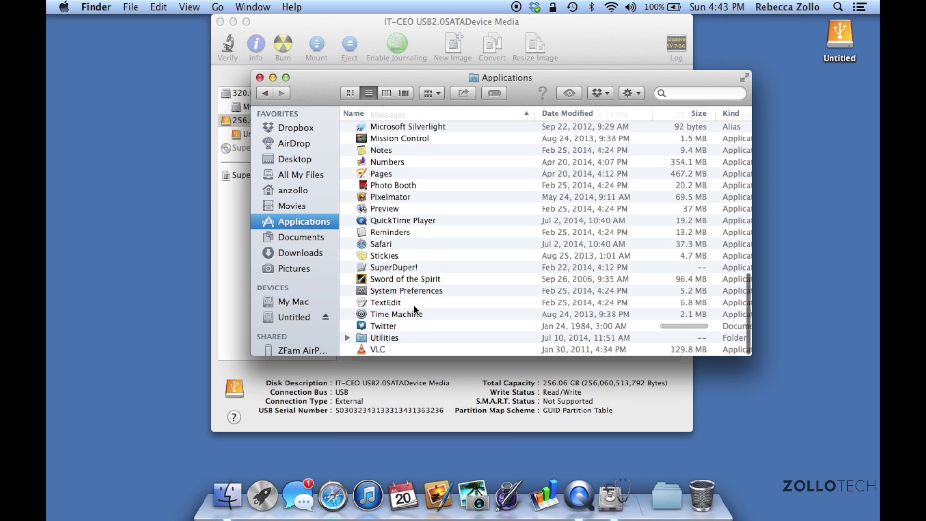
pyautogui.doubleClick(398, 267)
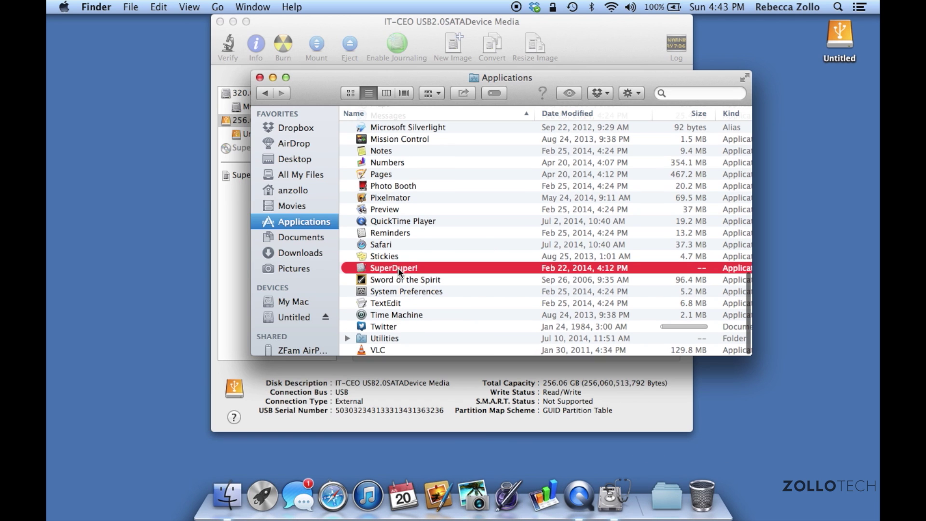
pyautogui.click(236, 274)
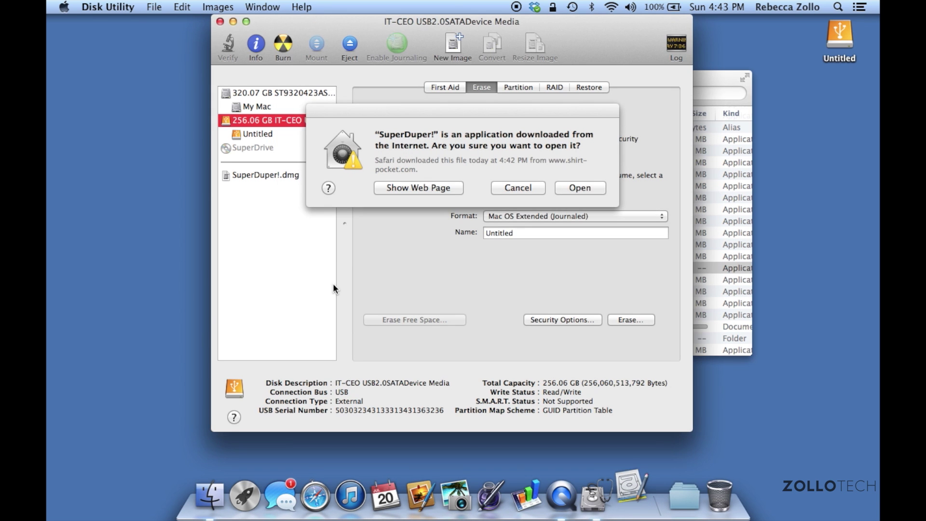
# Quit Disk Utility, approve opening SuperDuper!, and close the Applications window and User's Guide.
pyautogui.press('super+q')
pyautogui.click(580, 189)
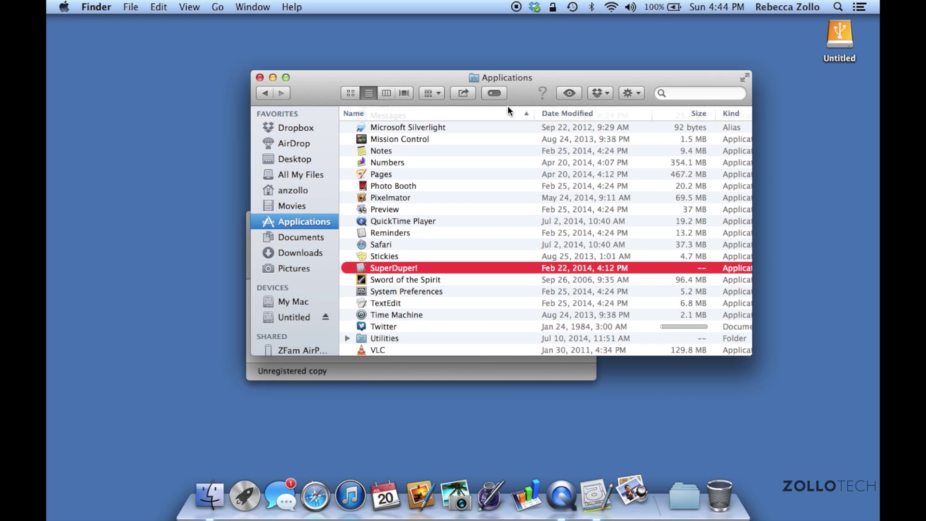
pyautogui.click(260, 77)
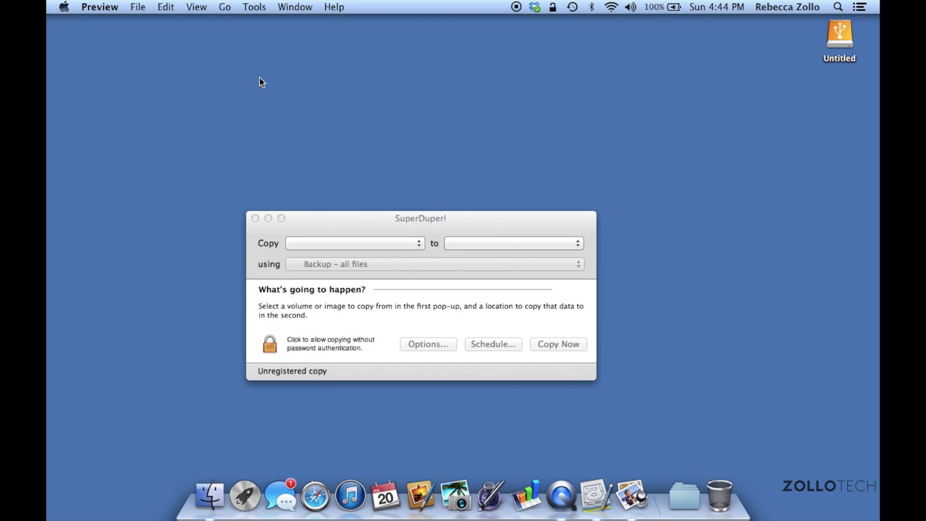
pyautogui.click(363, 225)
pyautogui.moveTo(365, 225); pyautogui.dragTo(394, 75)
pyautogui.click(58, 24)
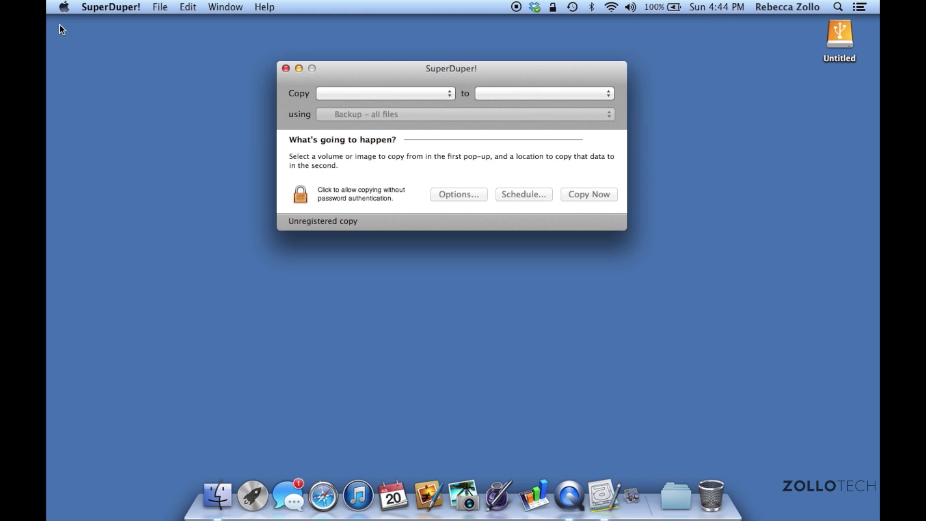
# Choose My Mac as the copy source and Untitled as the destination.
pyautogui.click(451, 93)
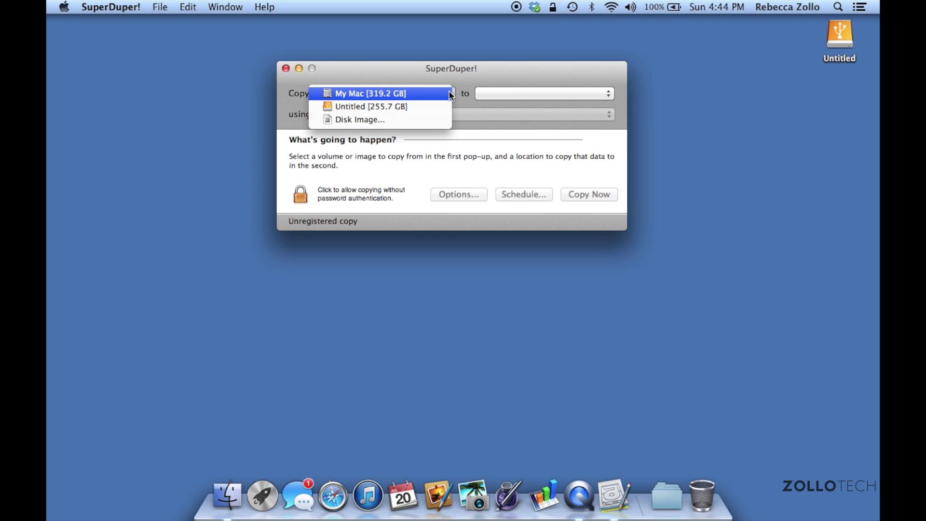
pyautogui.click(414, 96)
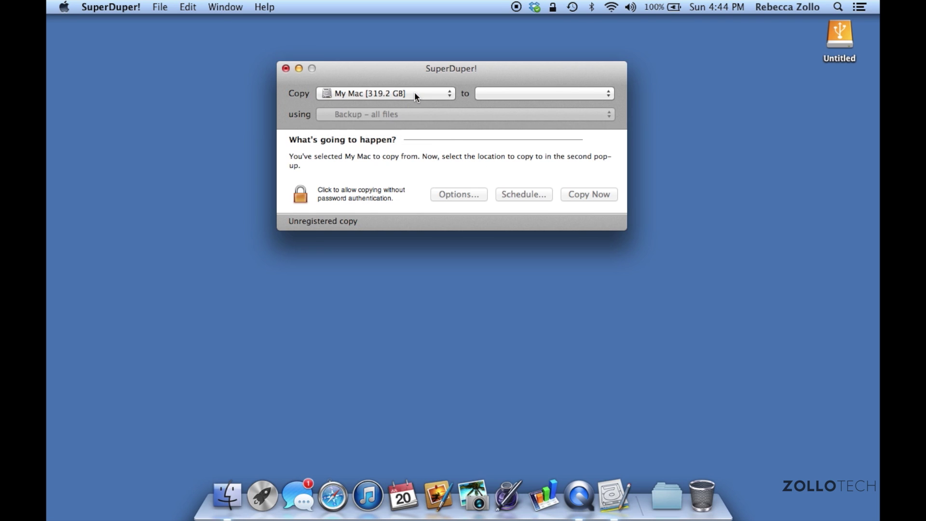
pyautogui.click(570, 95)
pyautogui.click(560, 107)
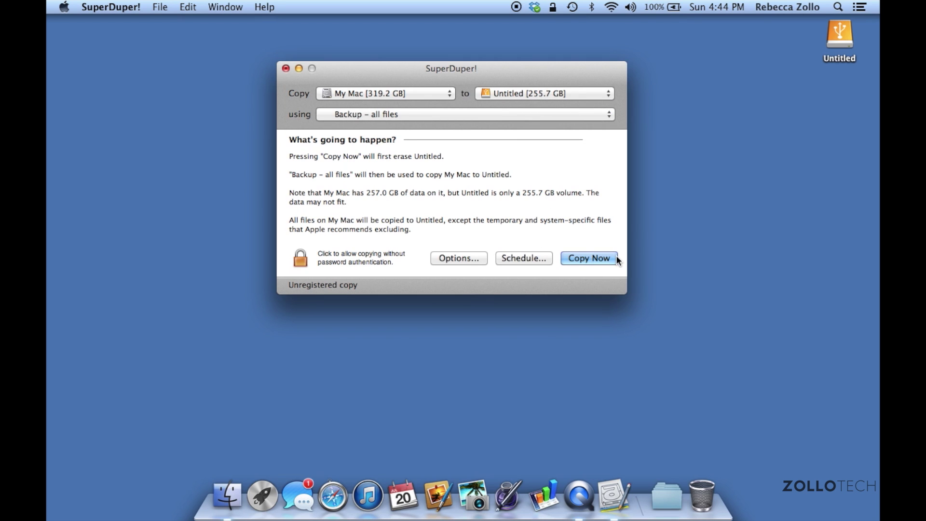
pyautogui.click(227, 502)
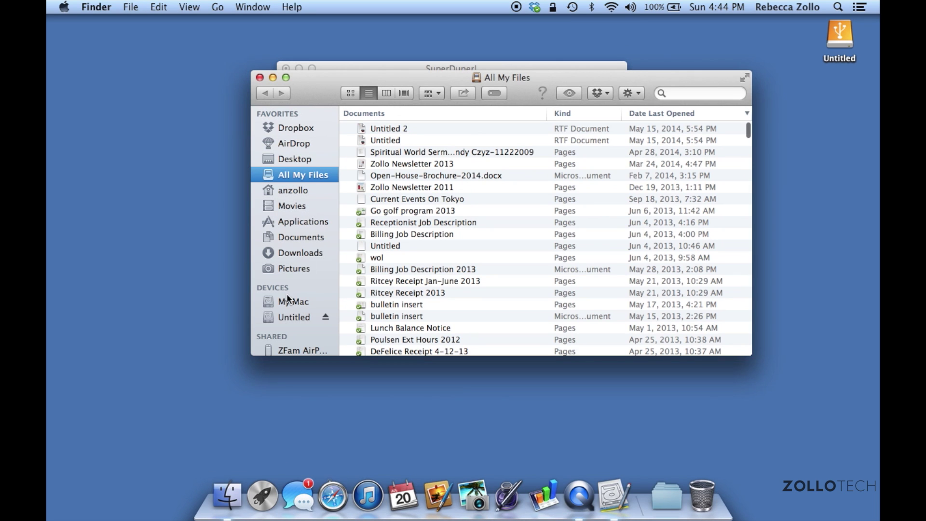
pyautogui.click(293, 317)
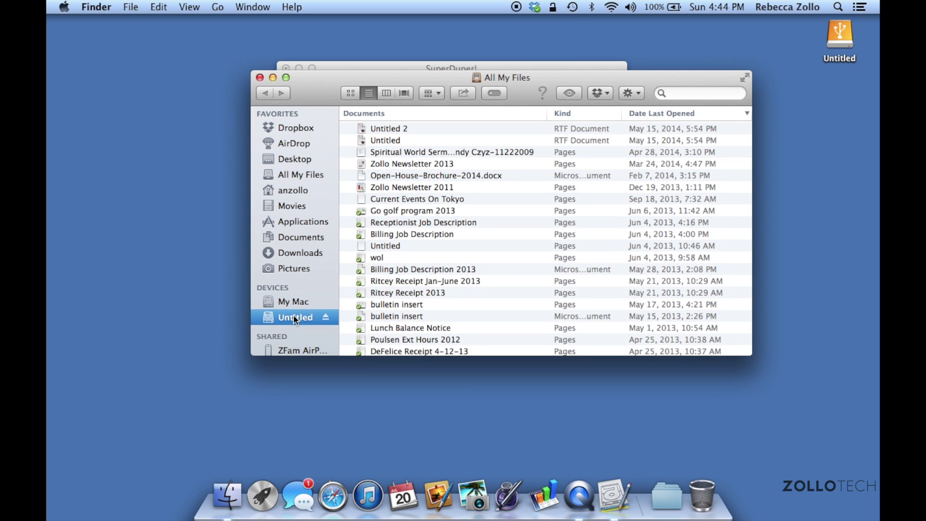
pyautogui.click(294, 303)
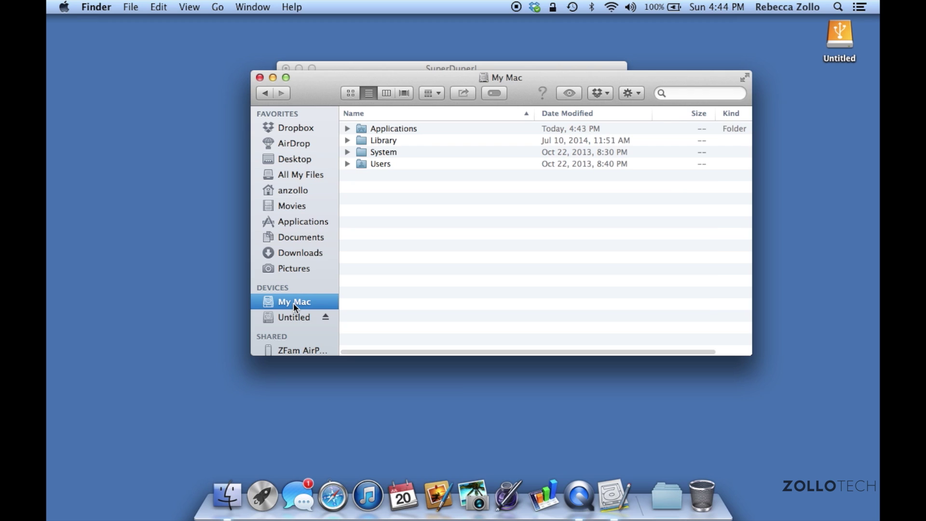
pyautogui.press('super+i')
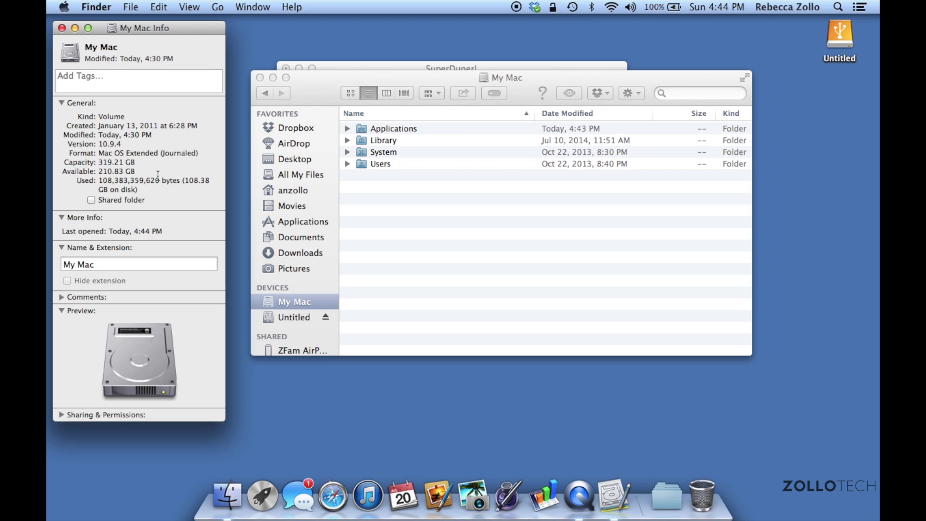
pyautogui.click(61, 28)
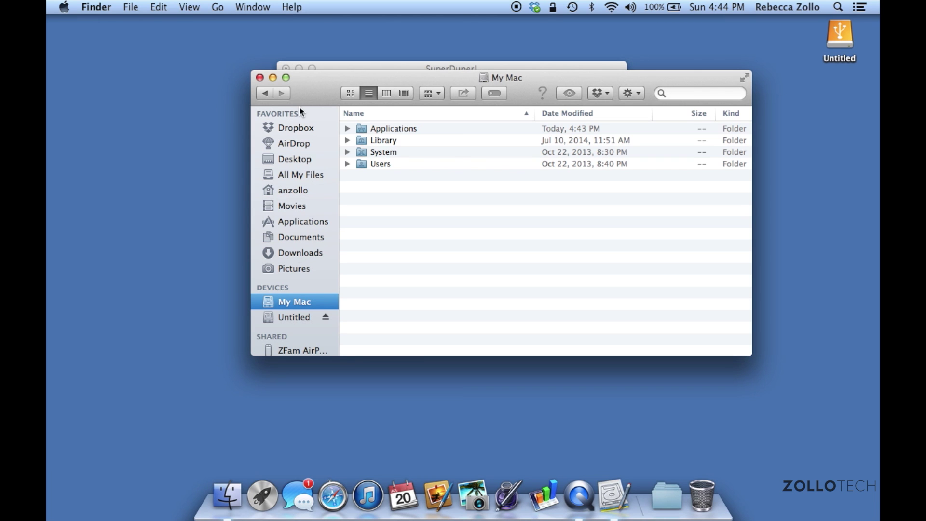
pyautogui.click(260, 77)
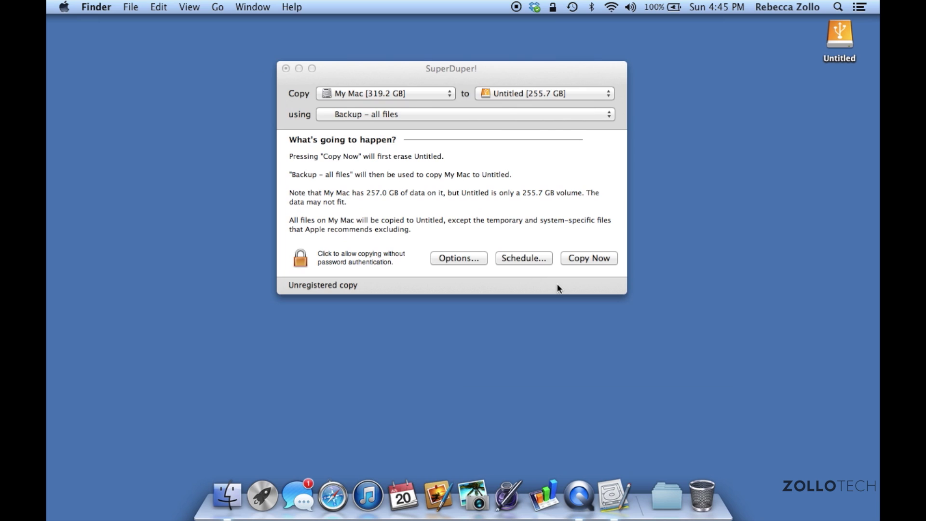
# Start Copy Now from My Mac to Untitled, entering the admin password and confirming the erase.
pyautogui.click(595, 258)
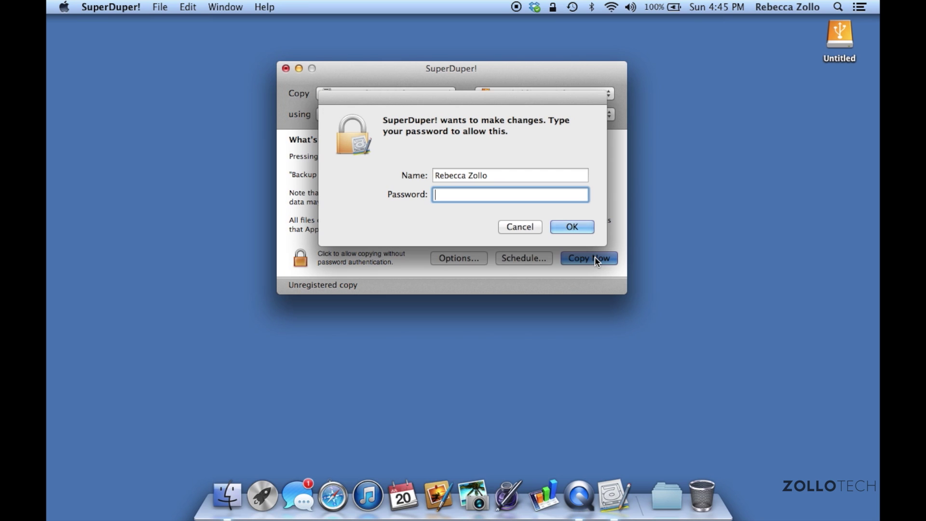
pyautogui.write('***********')
pyautogui.press('Return')
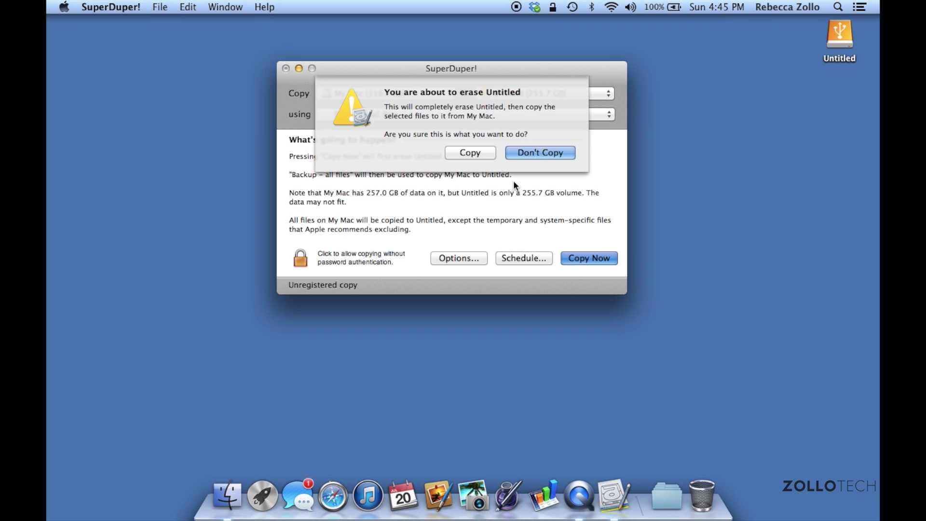
pyautogui.click(477, 152)
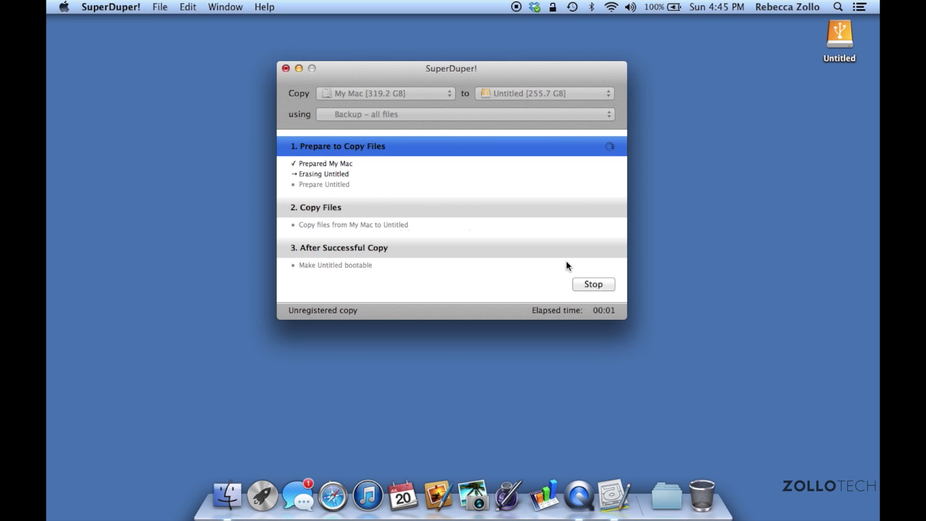